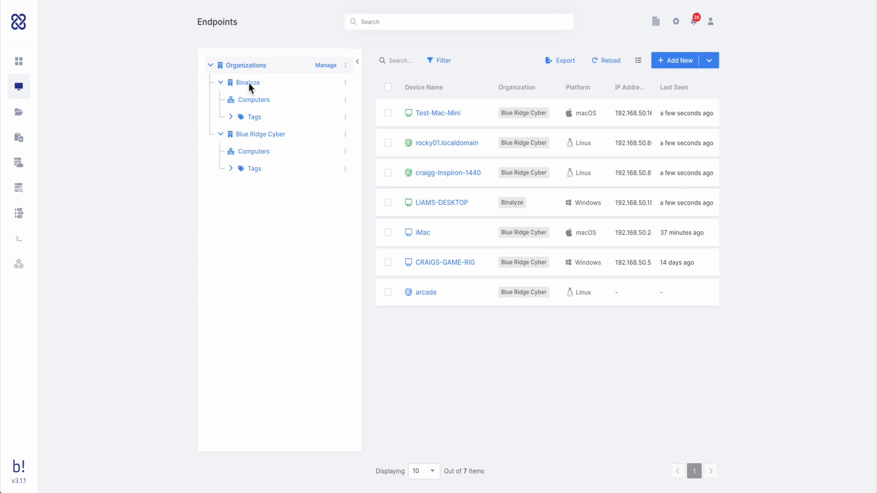
# Step: View the computers of the Blue Ridge Cyber organization, and go to the list of acquisition profiles
pyautogui.click(259, 155)
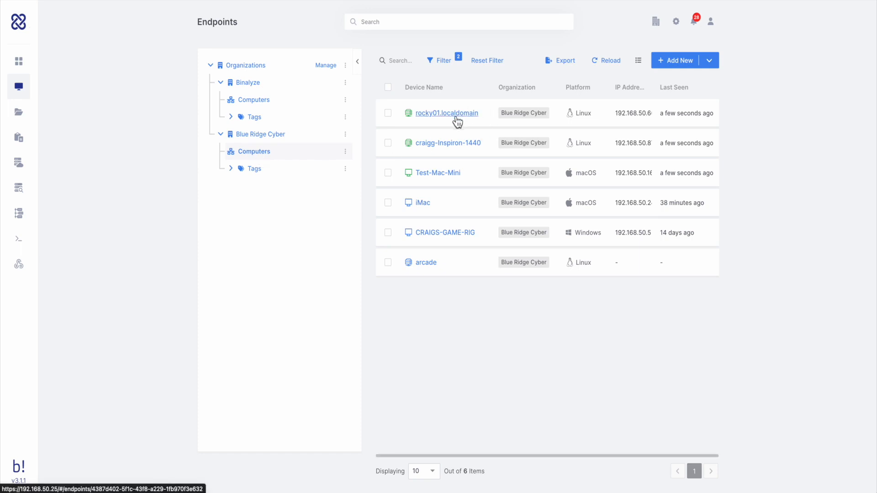
pyautogui.moveTo(36, 212)
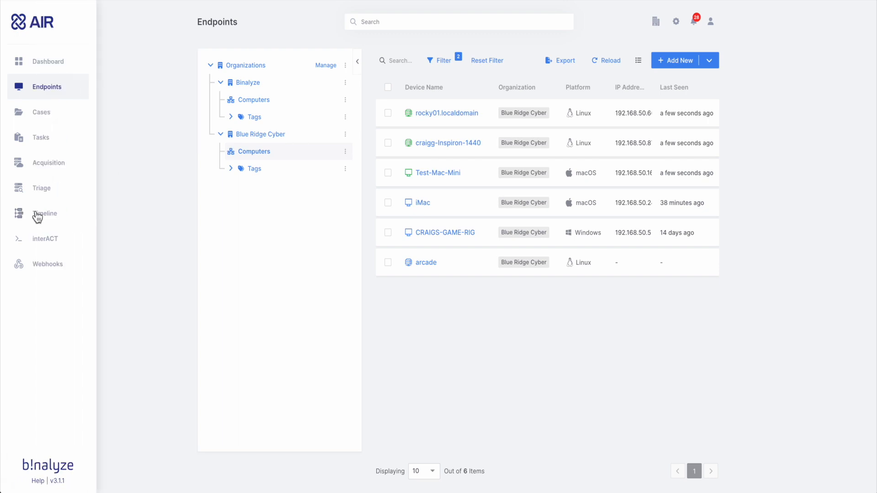
pyautogui.click(55, 168)
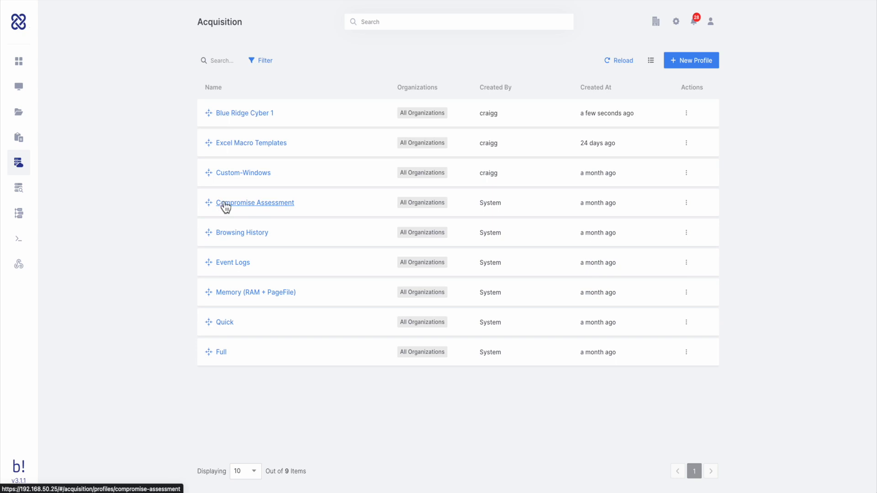
# Step: Start a new acquisition profile named BRC2 for all organizations and collapse its Windows collection section
pyautogui.click(689, 63)
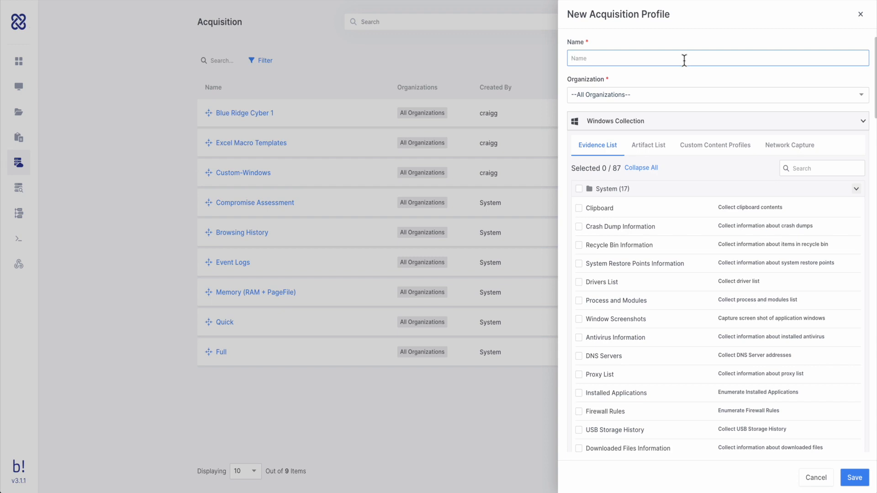
pyautogui.write('BRC2')
pyautogui.click(649, 126)
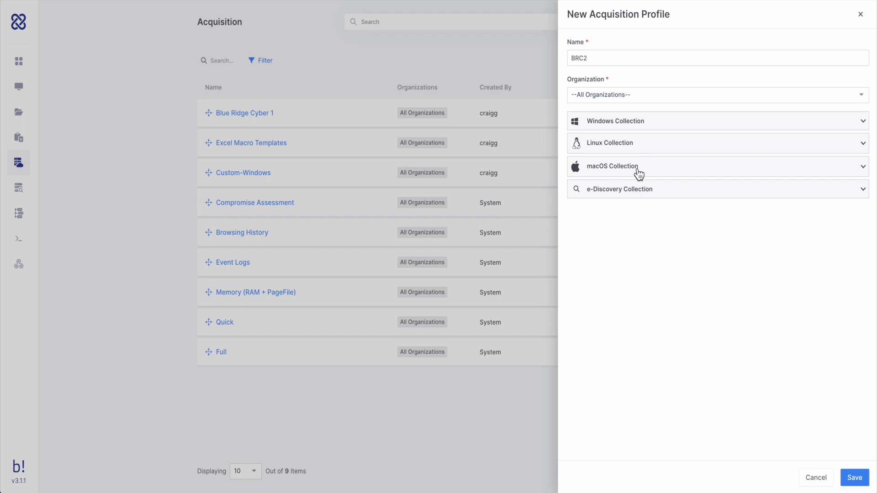
# Step: Look through the Windows collection's artifact, custom content and network capture options, returning to its evidence list
pyautogui.click(637, 129)
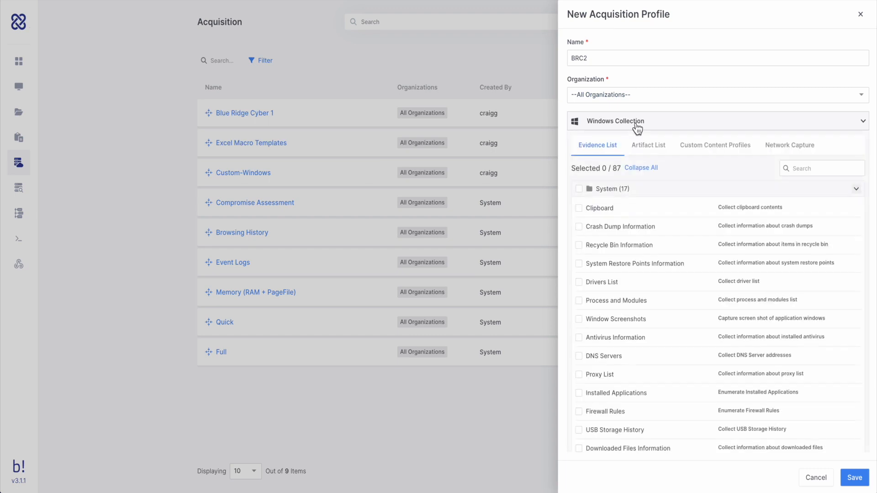
pyautogui.click(651, 154)
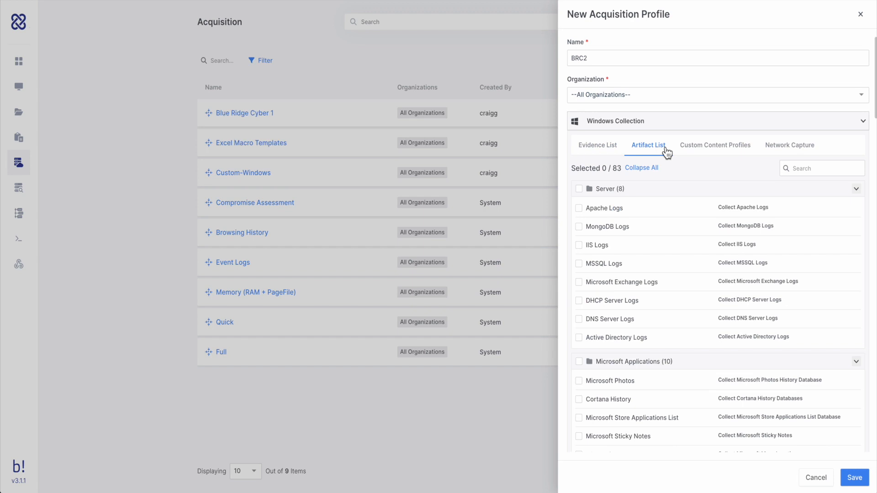
pyautogui.click(698, 153)
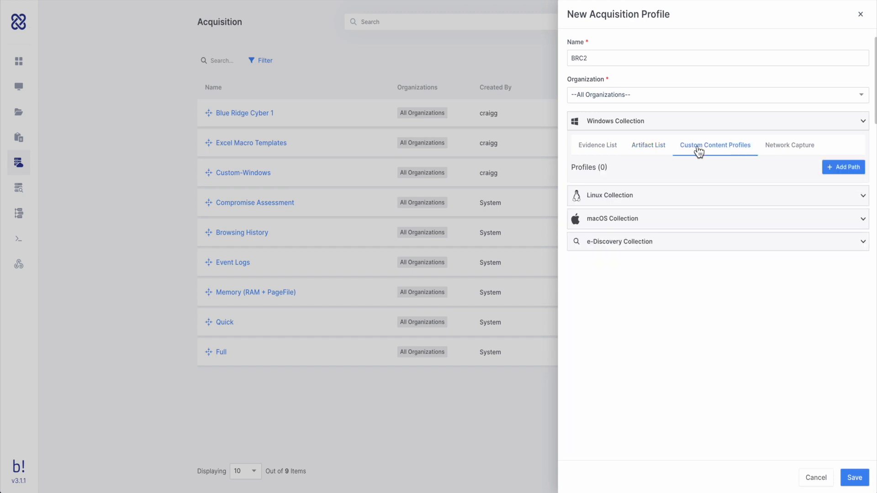
pyautogui.click(790, 147)
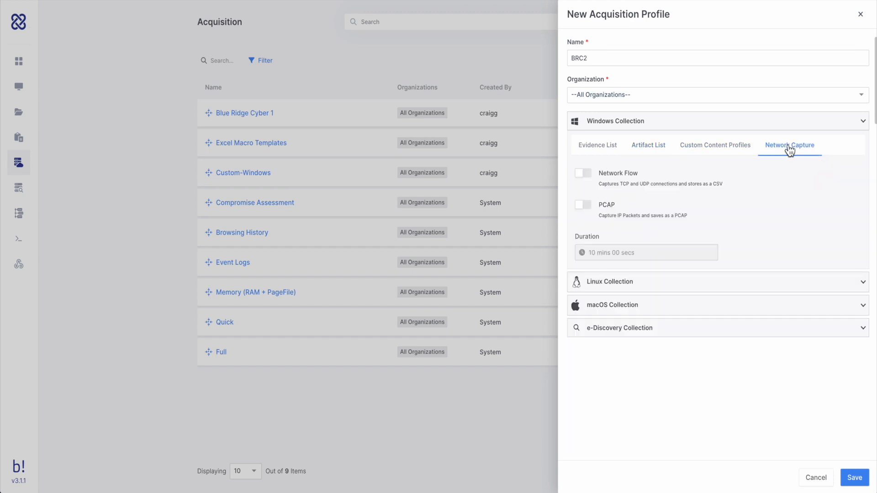
pyautogui.click(601, 147)
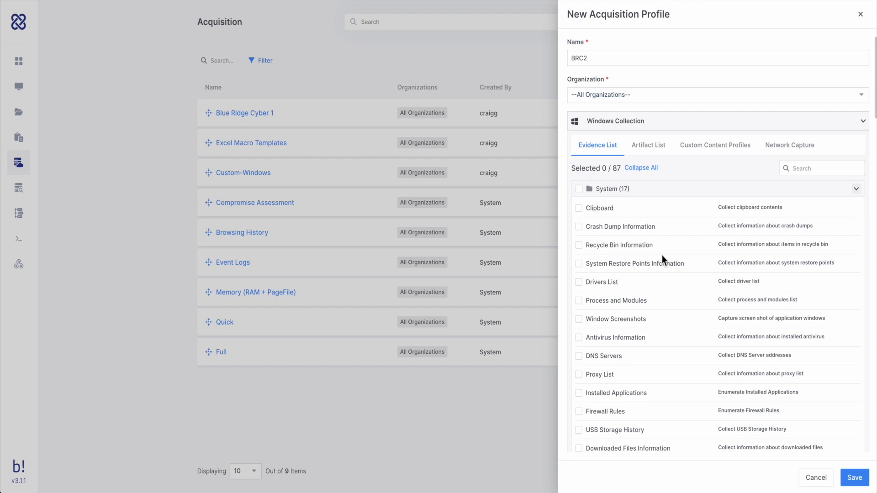
# Step: Review the Windows System, Disk, Memory, Browser and NTFS evidence categories, collapsing each one in turn
pyautogui.scroll(-1, 661, 254)
pyautogui.scroll(-2, 663, 254)
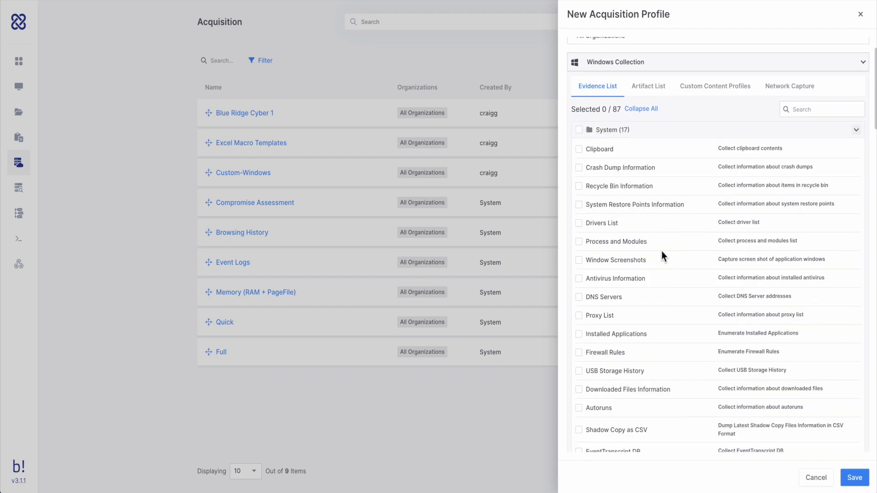
pyautogui.click(617, 105)
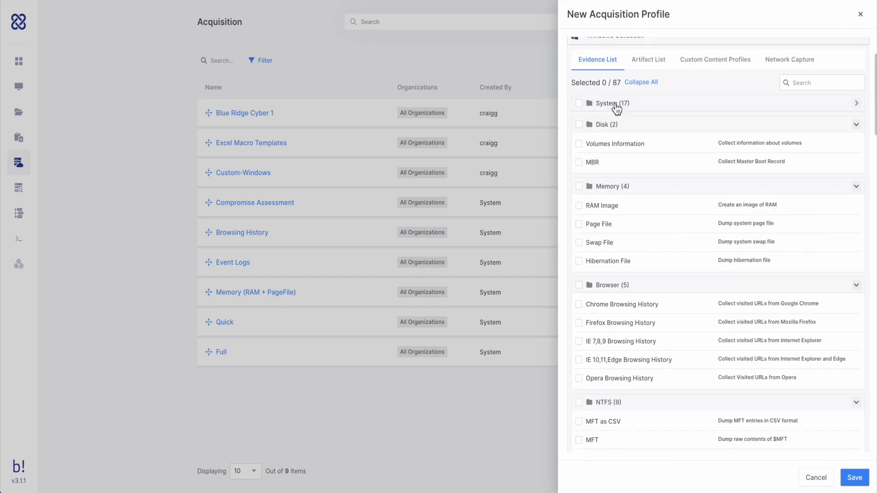
pyautogui.click(621, 132)
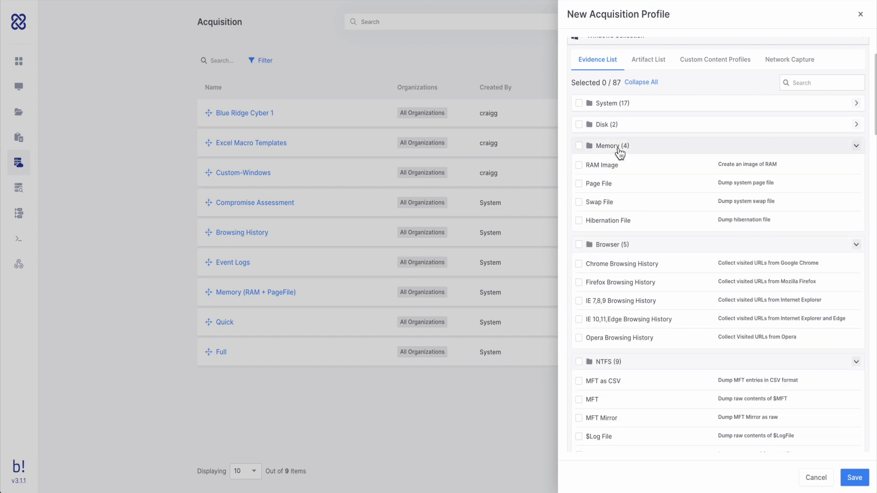
pyautogui.click(620, 151)
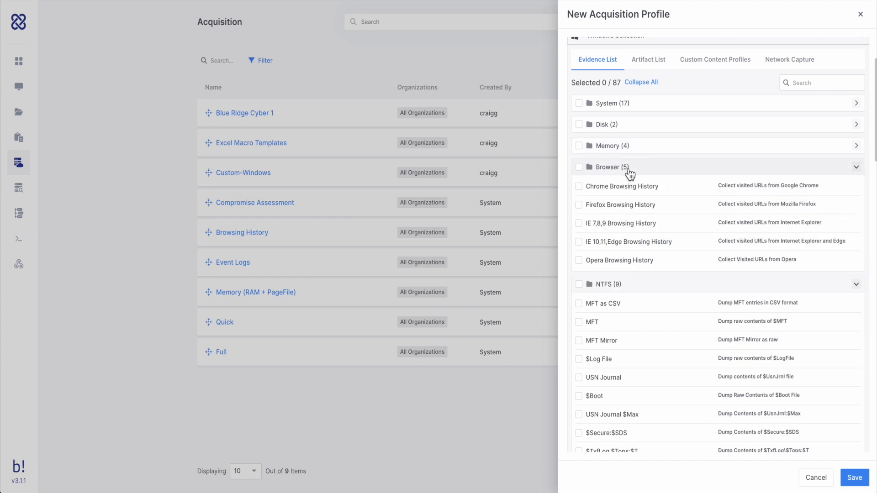
pyautogui.click(628, 171)
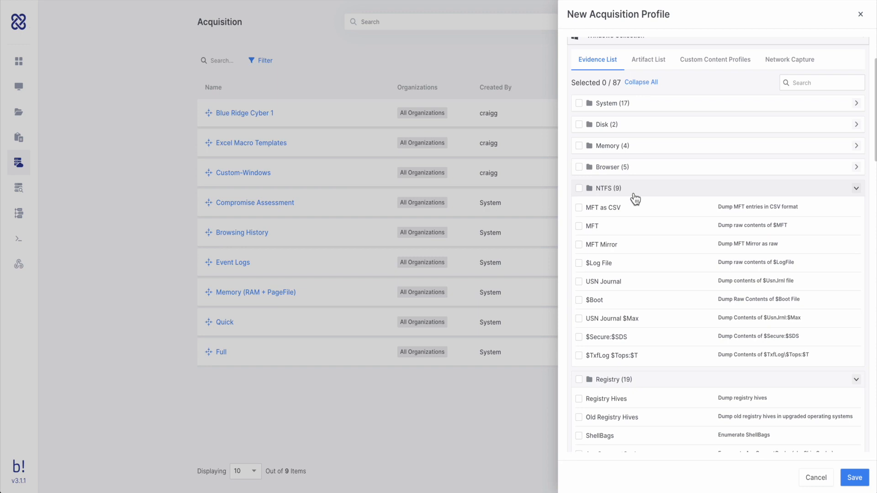
pyautogui.click(634, 195)
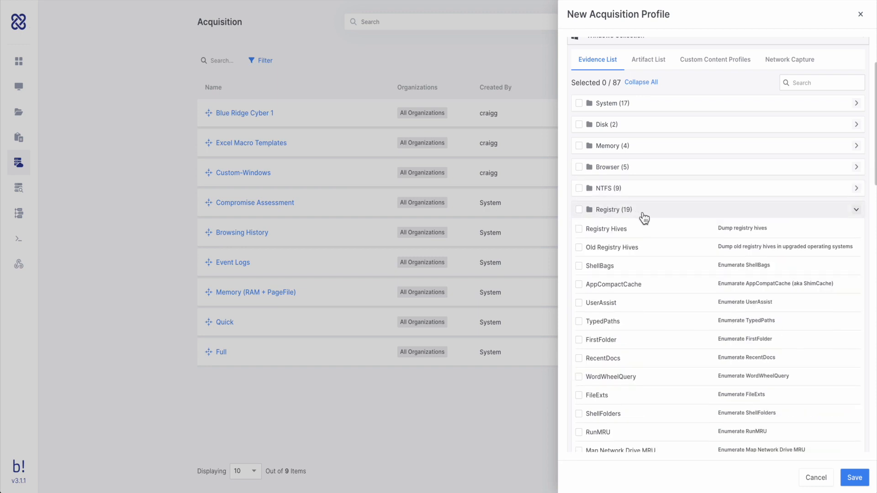
# Step: Review the remaining Windows evidence categories from Registry to Other Evidences, collapsing each one in turn
pyautogui.scroll(-6, 644, 258)
pyautogui.scroll(3, 642, 255)
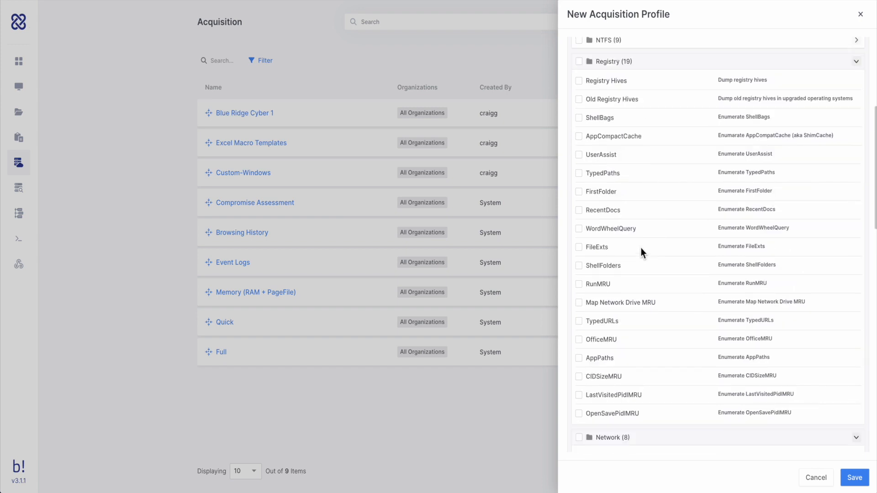
pyautogui.click(622, 63)
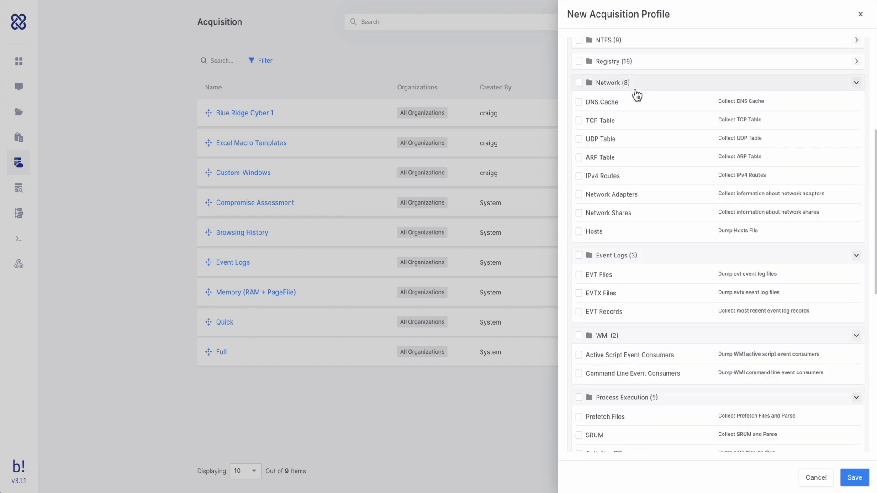
pyautogui.click(637, 92)
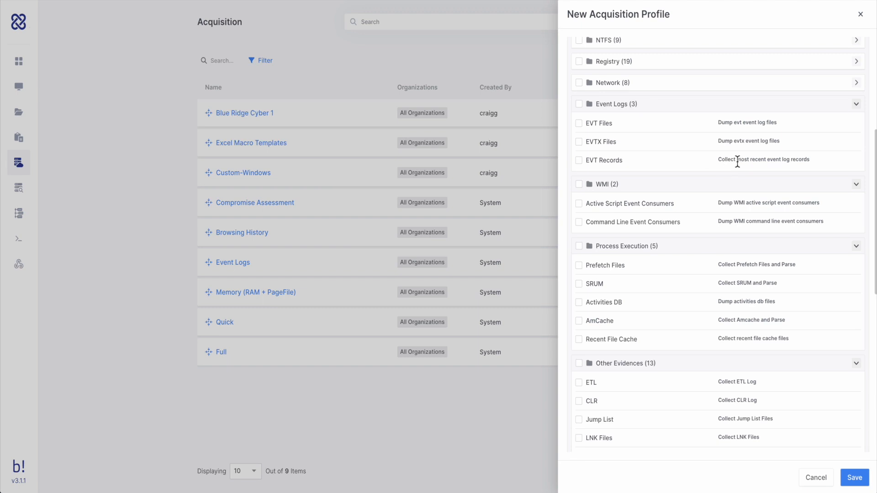
pyautogui.click(634, 108)
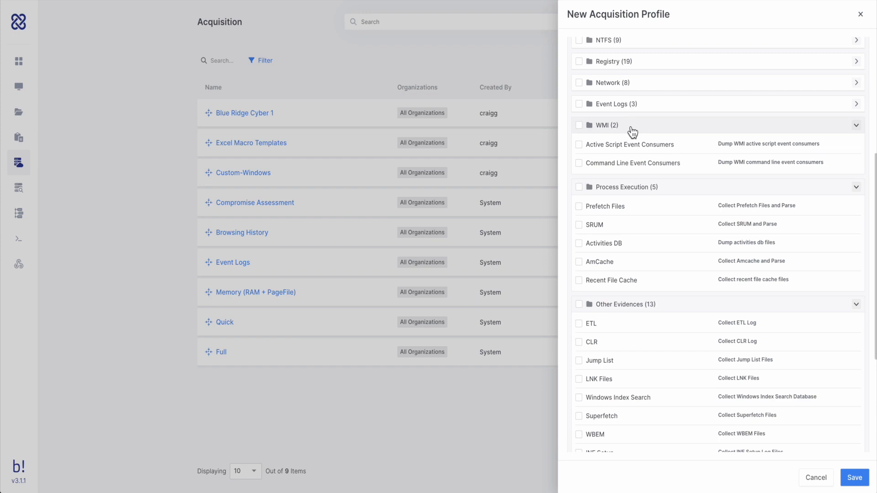
pyautogui.click(633, 131)
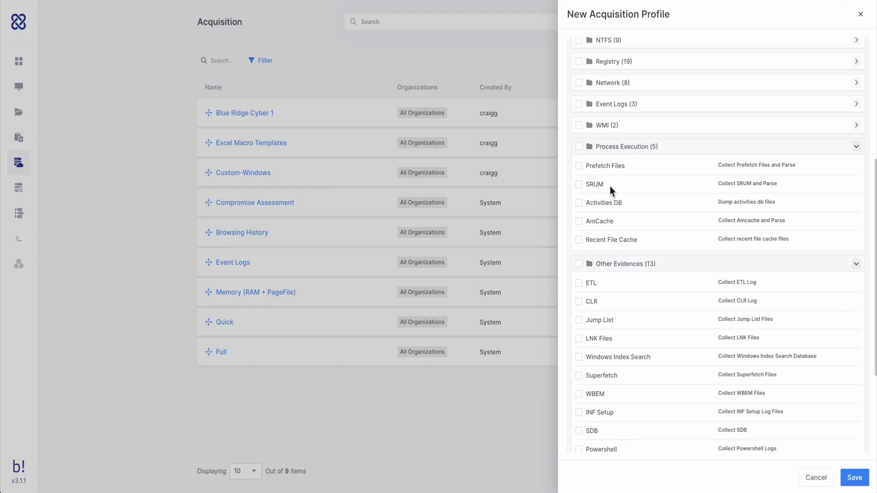
pyautogui.click(617, 153)
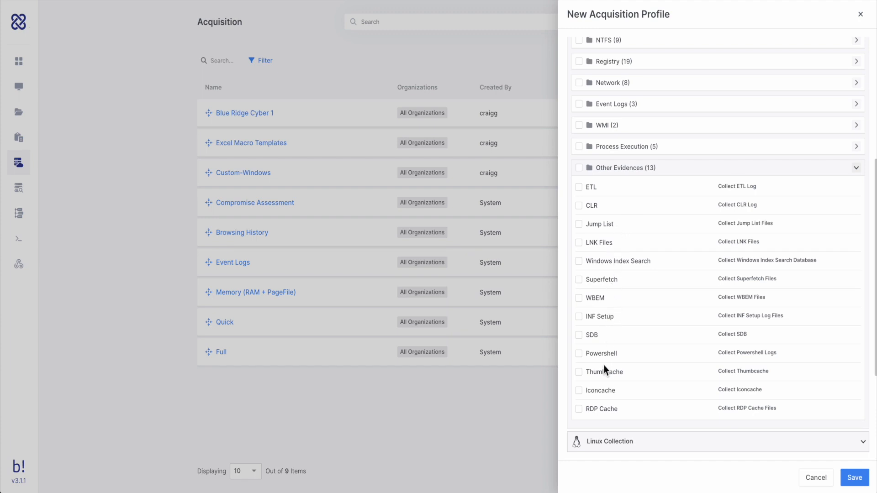
pyautogui.click(627, 174)
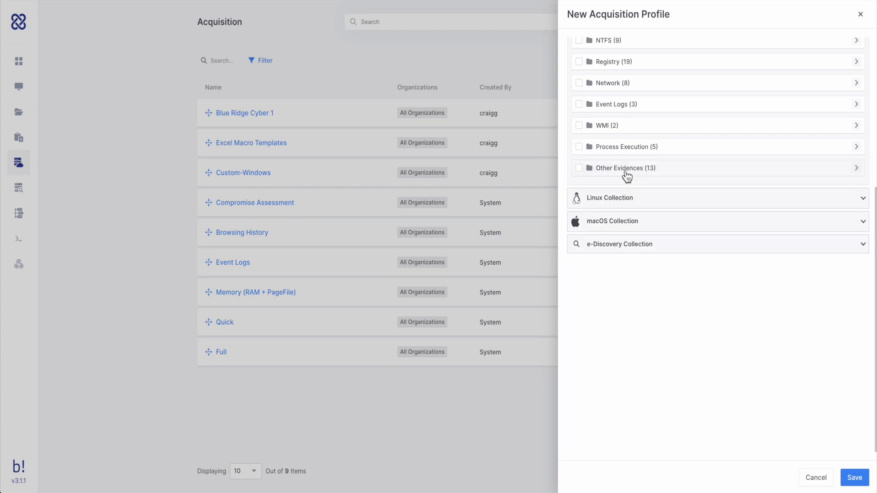
# Step: Examine the evidence categories offered in the Linux collection and collapse that section
pyautogui.click(627, 201)
pyautogui.scroll(-1, 627, 204)
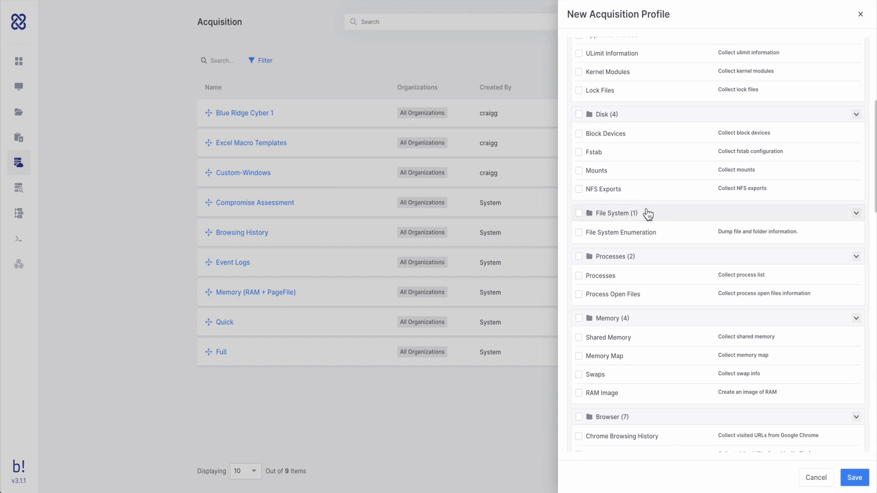
pyautogui.scroll(5, 648, 213)
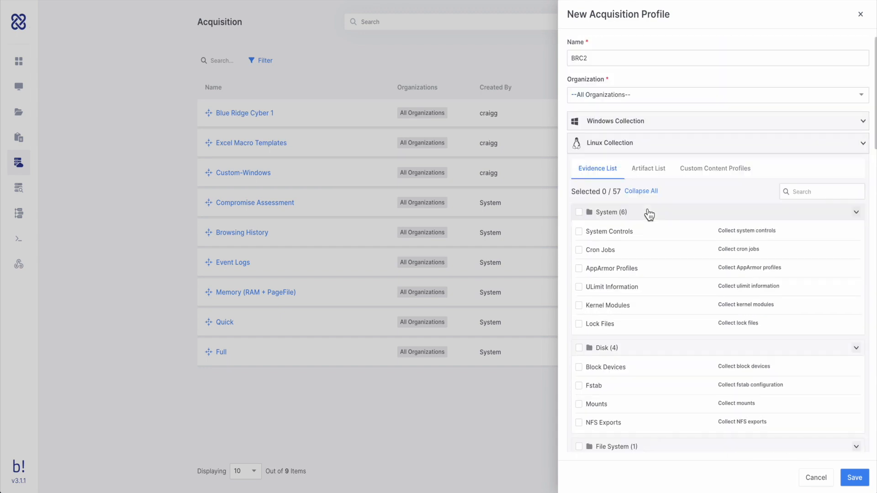
pyautogui.click(618, 143)
# Step: Examine the evidence categories offered in the macOS collection and collapse that section
pyautogui.click(624, 170)
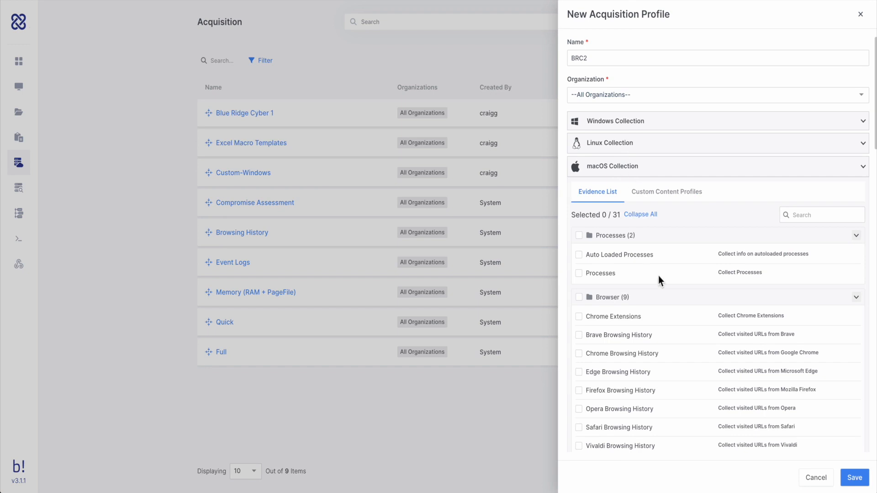
pyautogui.scroll(-7, 661, 307)
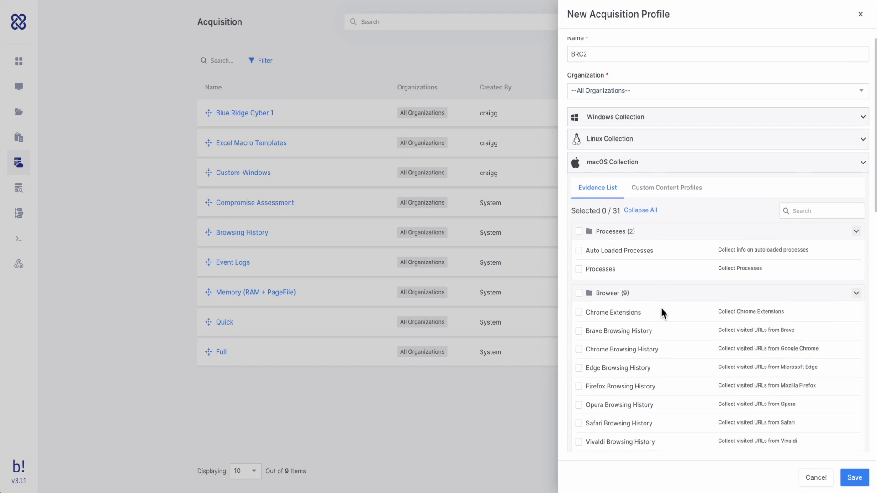
pyautogui.scroll(-3, 659, 306)
pyautogui.scroll(10, 658, 309)
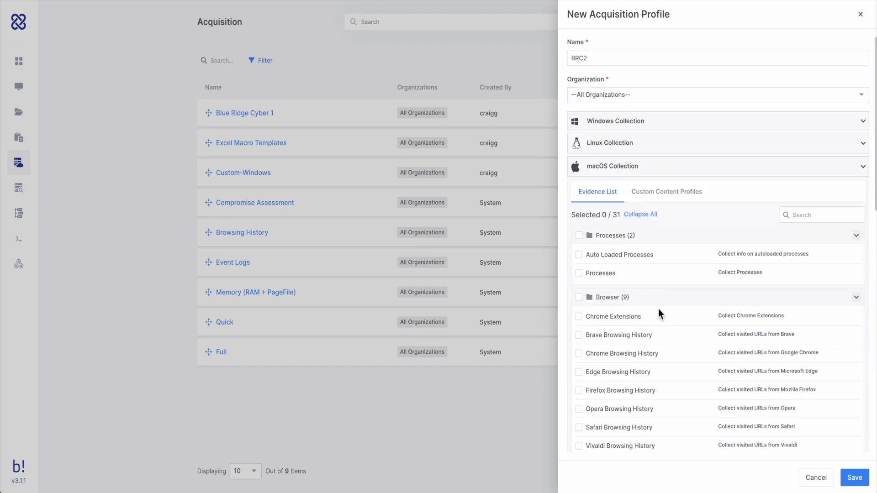
pyautogui.click(618, 171)
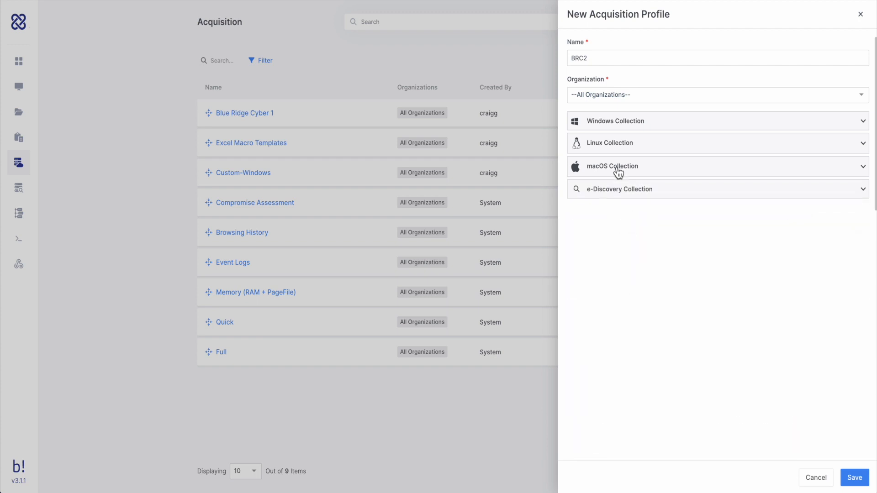
# Step: Open the e-Discovery collection and review its file categories from Archives to Disk Image, collapsing each one in turn
pyautogui.click(620, 191)
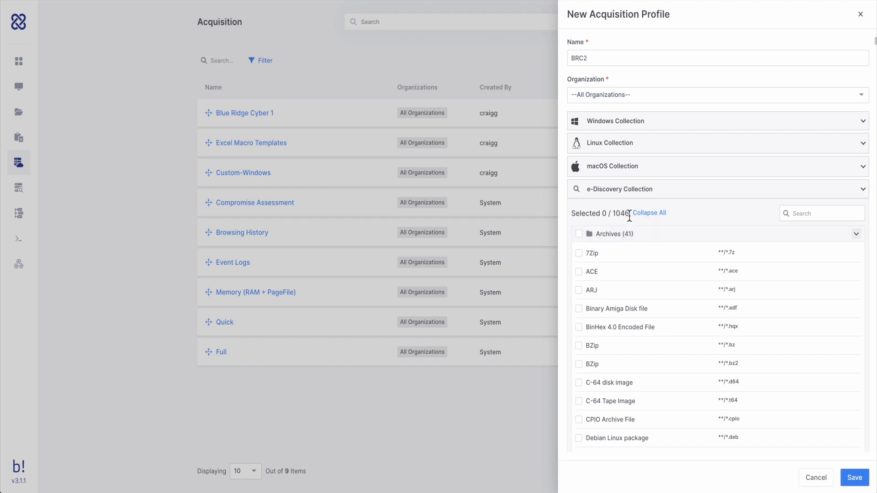
pyautogui.click(634, 240)
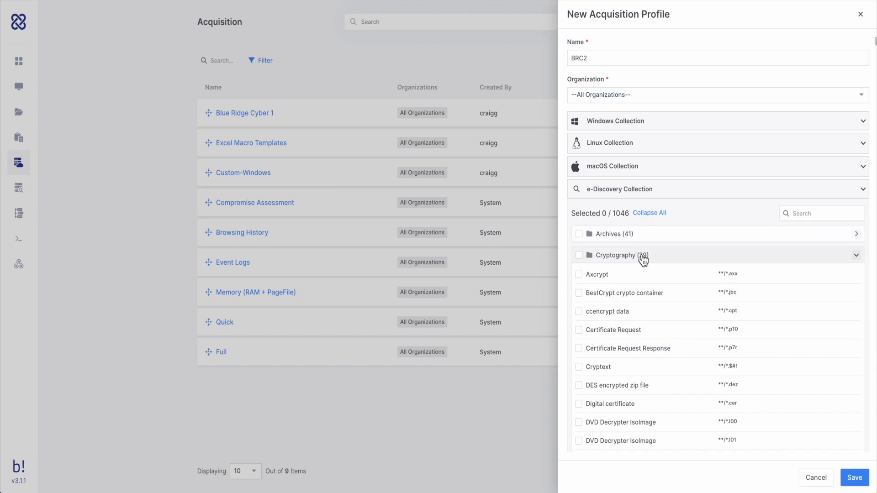
pyautogui.click(644, 259)
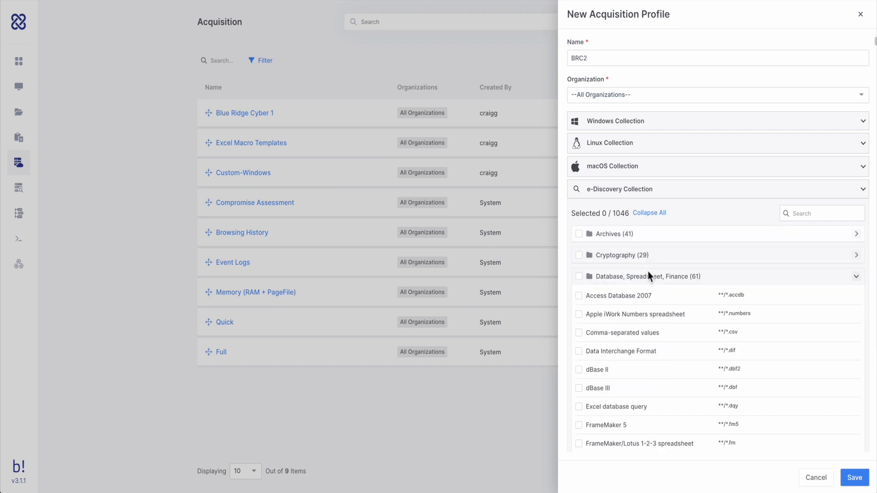
pyautogui.click(655, 280)
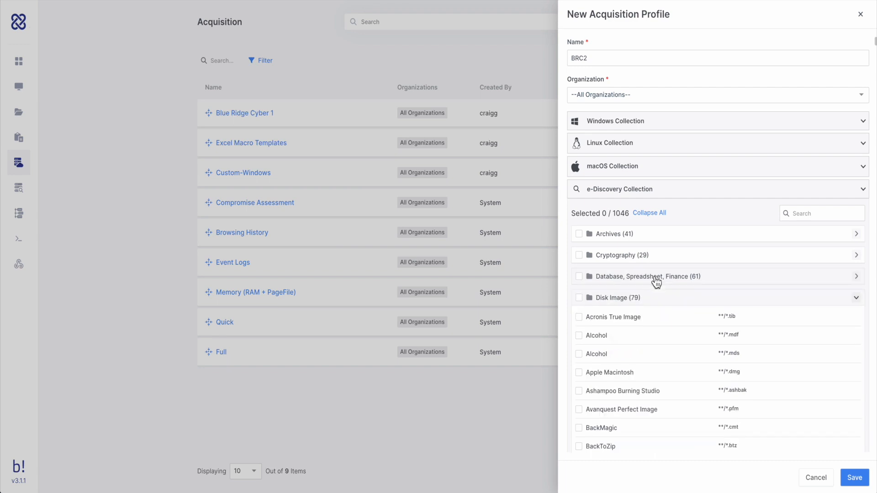
pyautogui.click(649, 301)
pyautogui.scroll(-8, 655, 361)
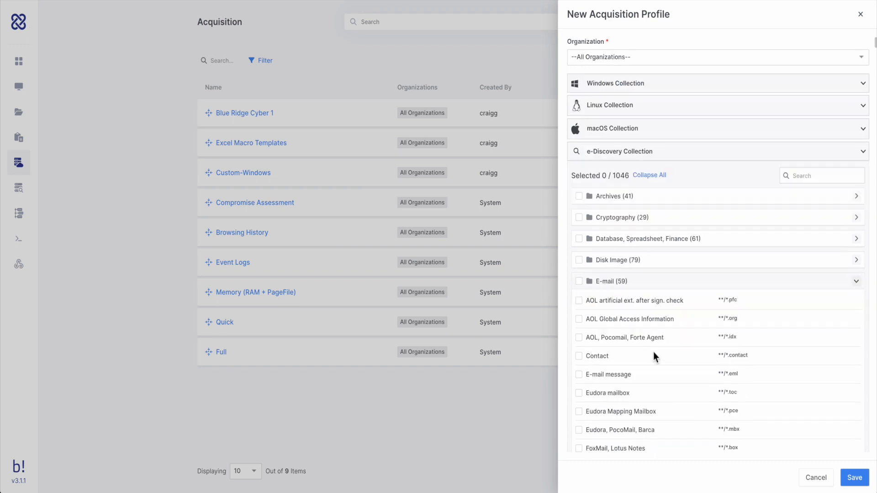
# Step: Review the e-Discovery file categories from Internet to Plain Text, collapsing each one in turn
pyautogui.scroll(-15, 655, 304)
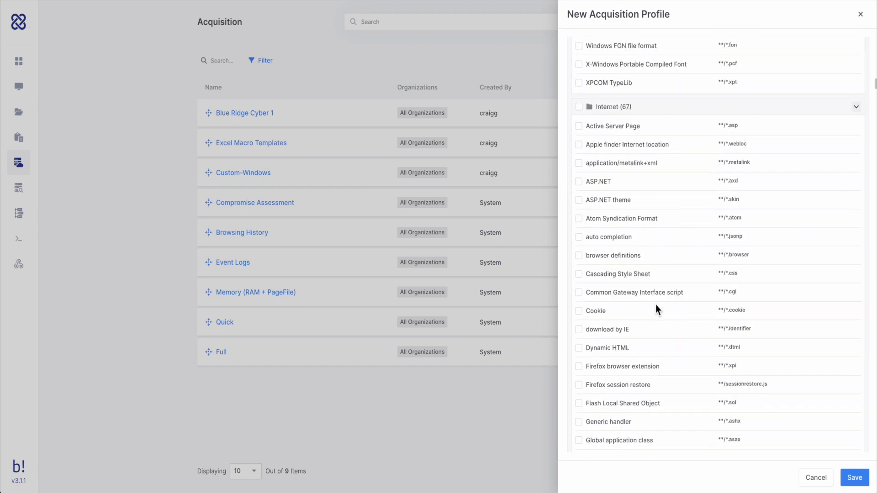
pyautogui.click(619, 110)
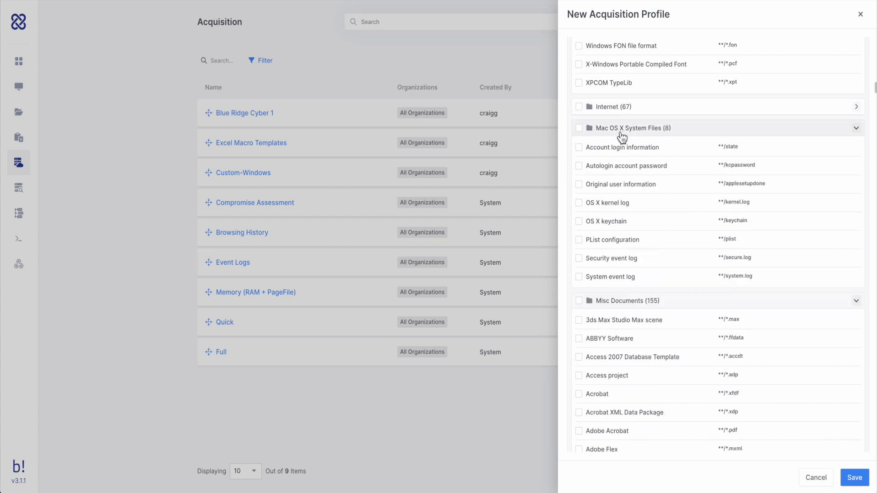
pyautogui.click(623, 133)
pyautogui.click(622, 152)
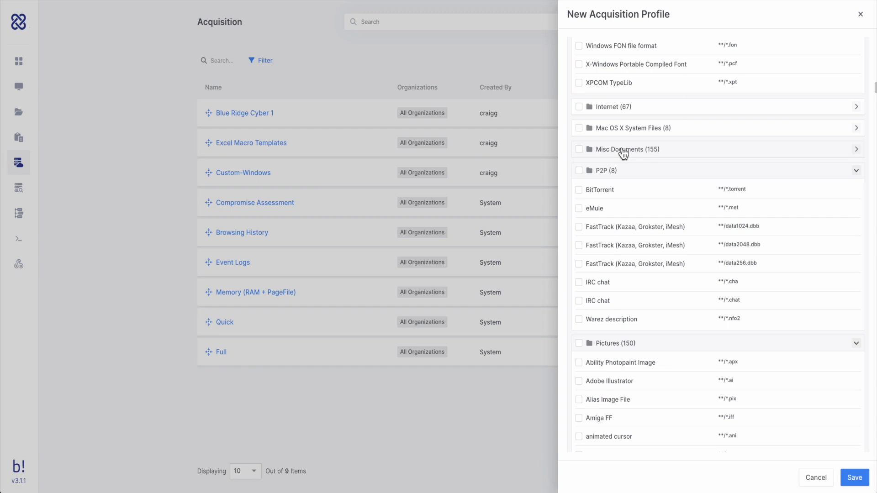
pyautogui.click(622, 172)
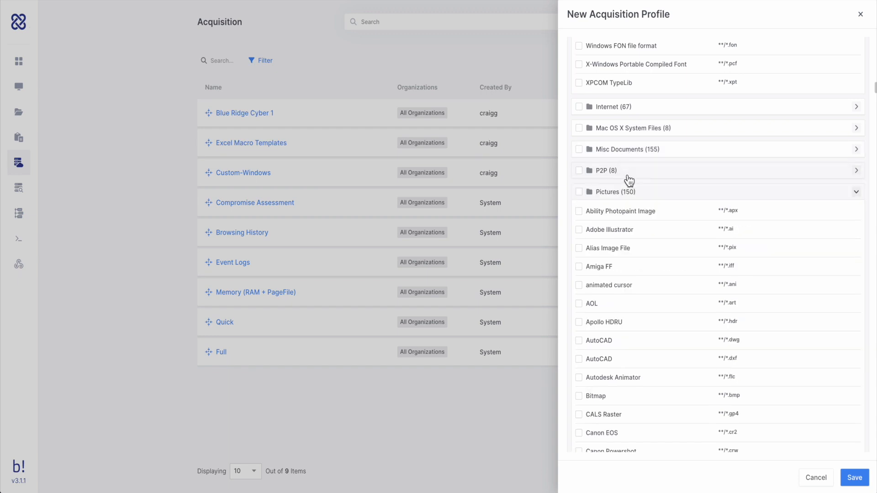
pyautogui.click(632, 196)
pyautogui.click(632, 216)
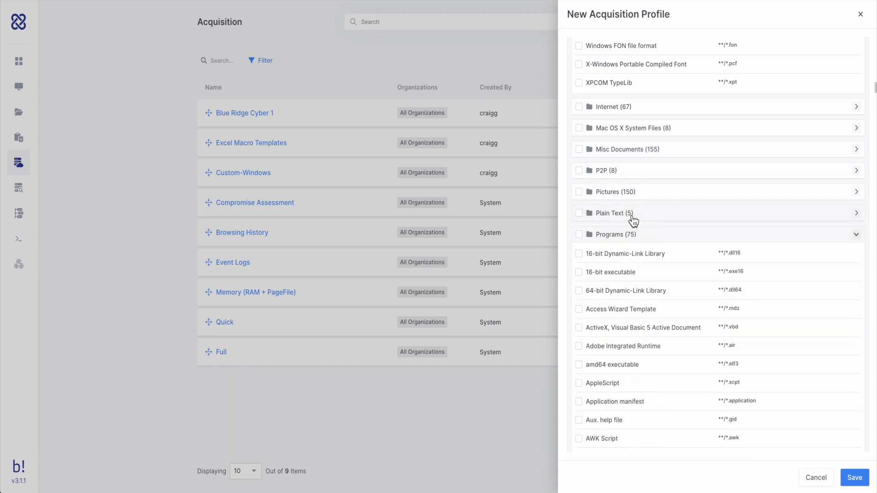
# Step: Review the remaining e-Discovery file categories from Programs to Windows Internals, collapsing each one in turn
pyautogui.click(641, 234)
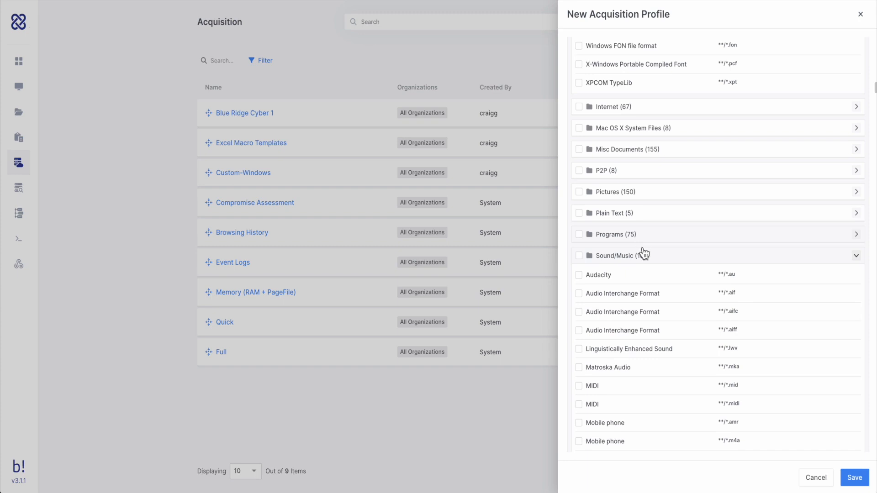
pyautogui.click(645, 259)
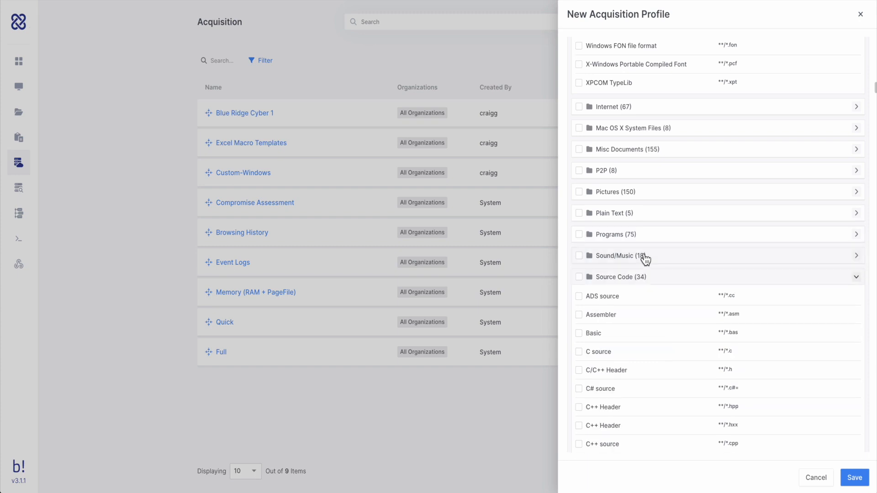
pyautogui.click(649, 283)
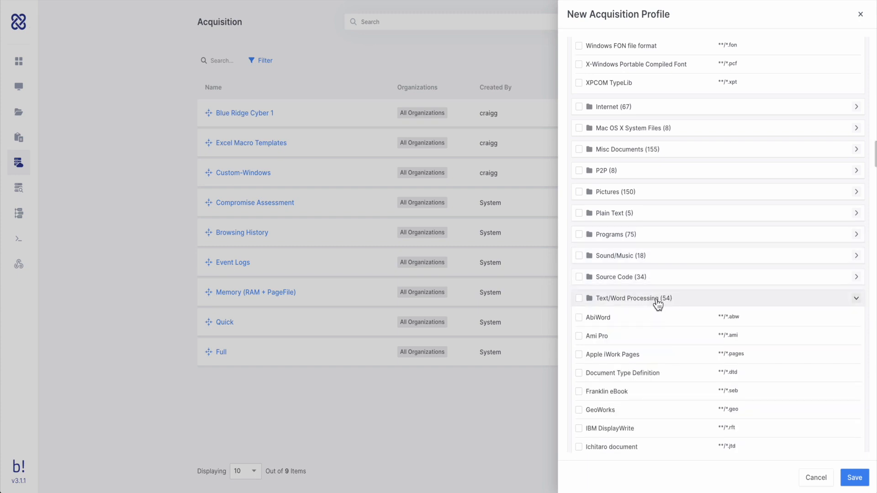
pyautogui.click(658, 303)
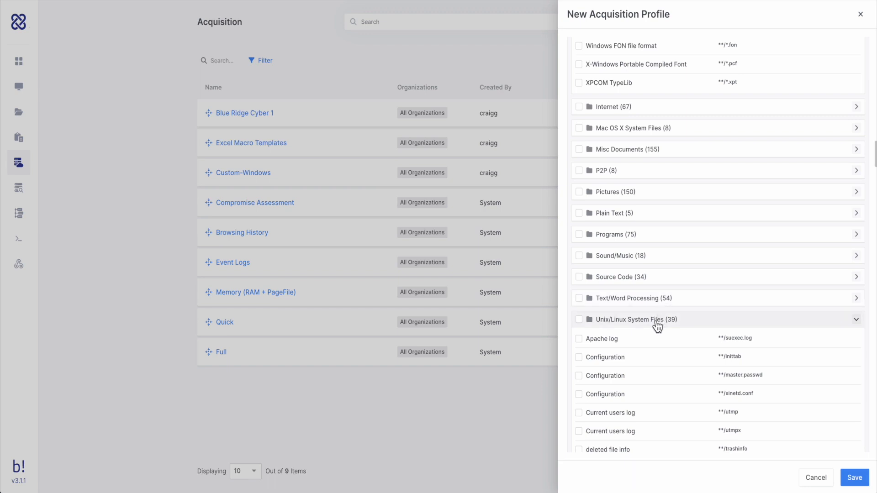
pyautogui.click(659, 322)
pyautogui.click(659, 344)
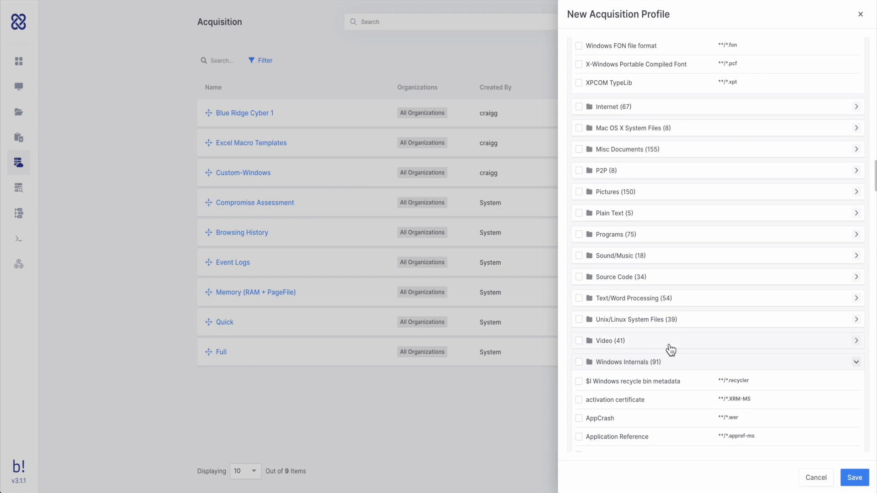
pyautogui.click(668, 361)
# Step: Open the Windows collection's artifact list and review the Server to Productivity Artifacts categories, collapsing each one in turn
pyautogui.click(613, 120)
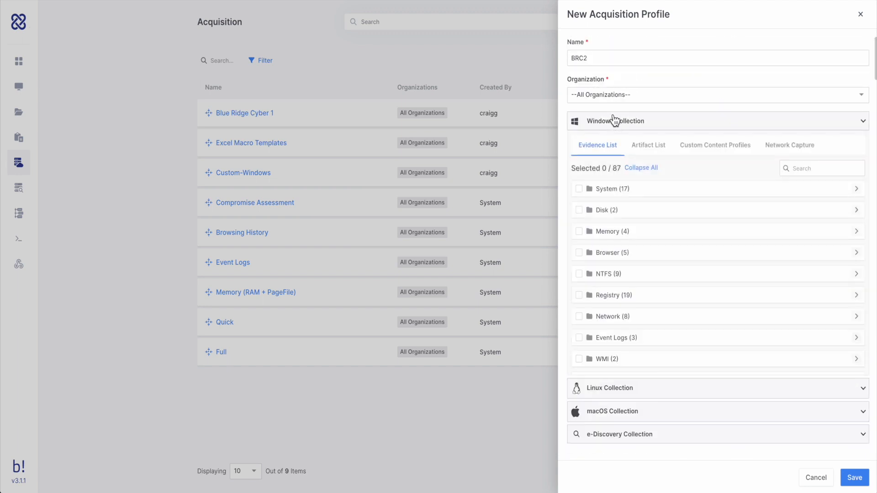
pyautogui.click(647, 147)
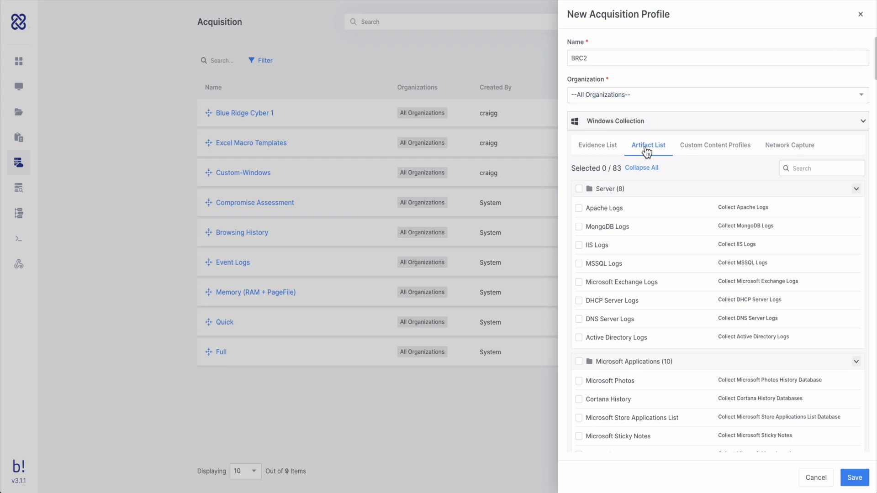
pyautogui.click(631, 192)
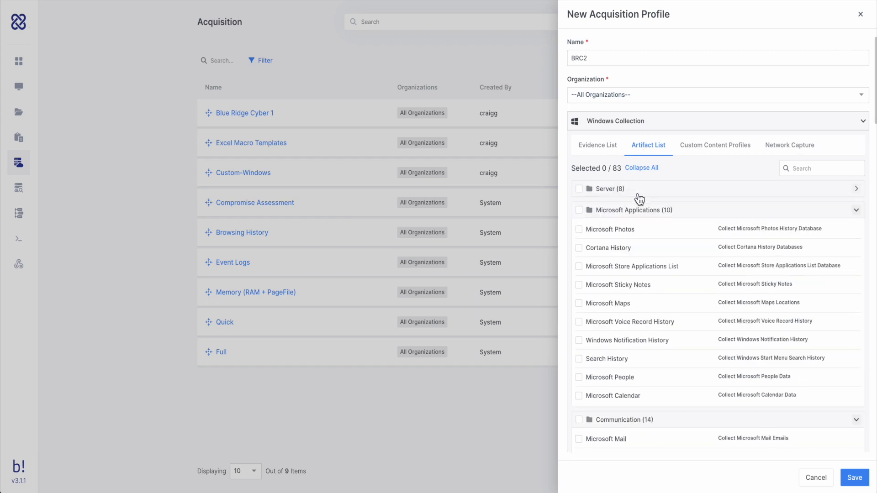
pyautogui.click(653, 219)
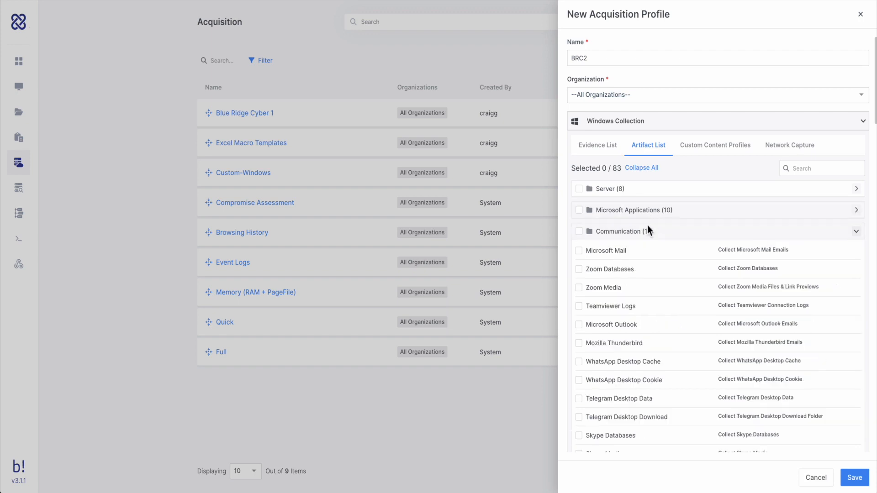
pyautogui.click(652, 231)
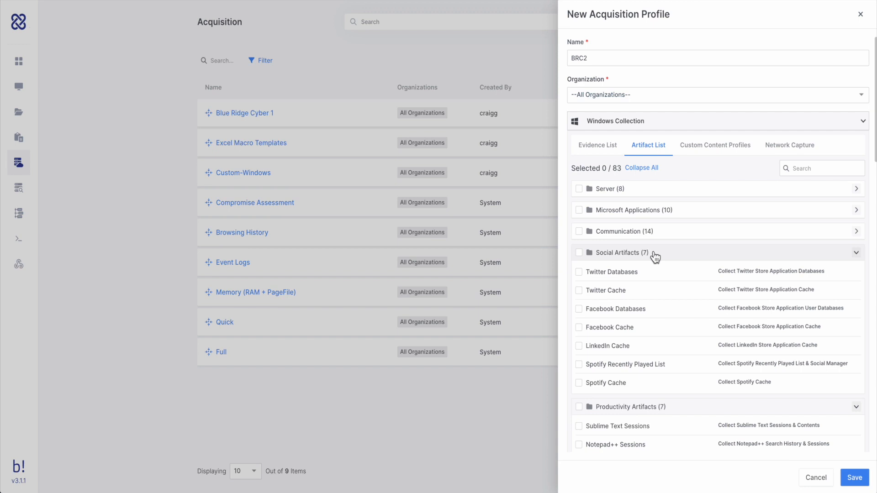
pyautogui.click(655, 257)
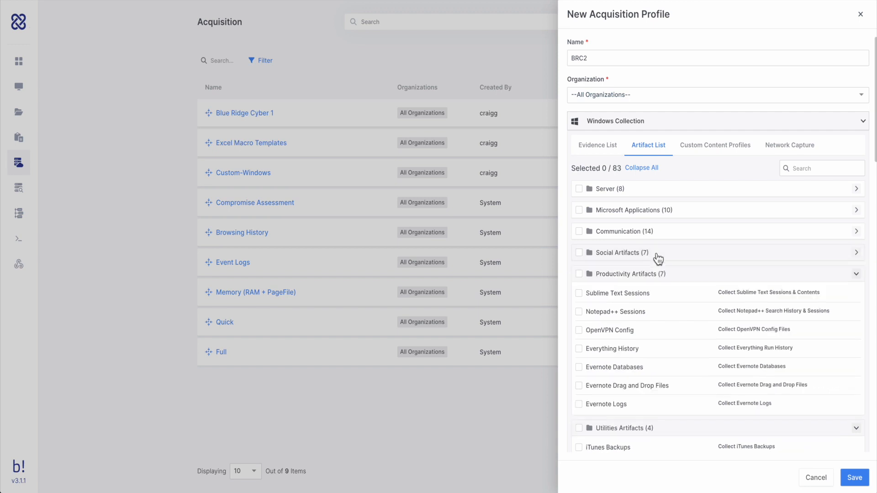
pyautogui.click(672, 281)
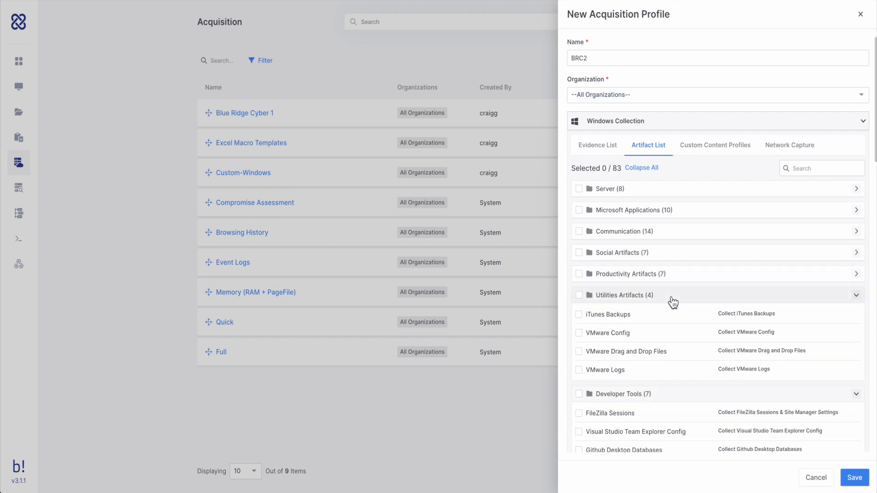
# Step: Review the Windows artifact categories from Utilities Artifacts to Antivirus Logs, collapsing each one in turn
pyautogui.click(672, 302)
pyautogui.scroll(-3, 667, 337)
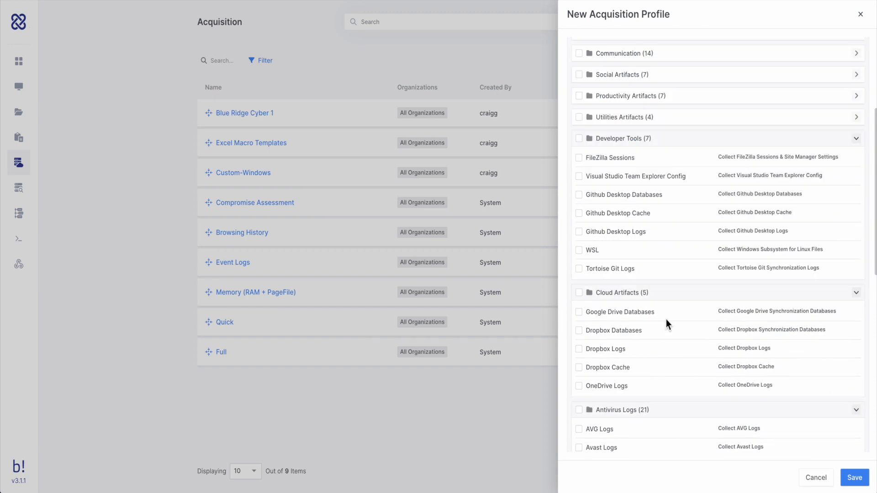
pyautogui.click(636, 140)
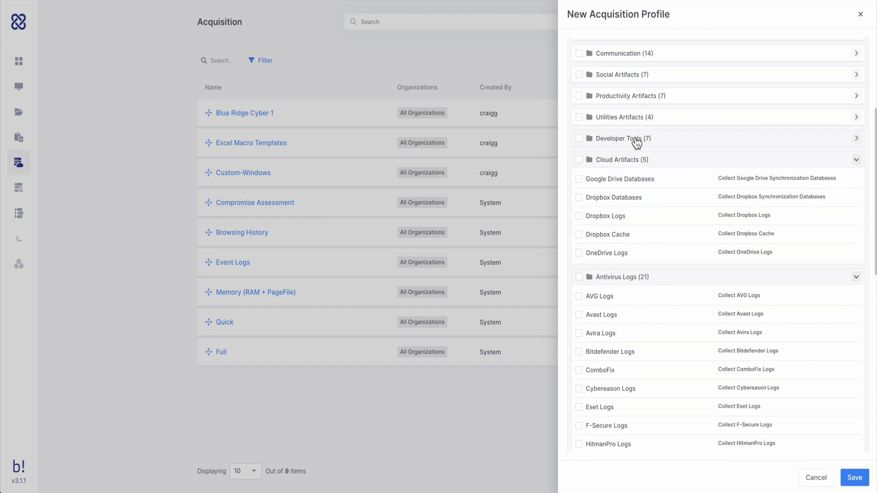
pyautogui.click(643, 166)
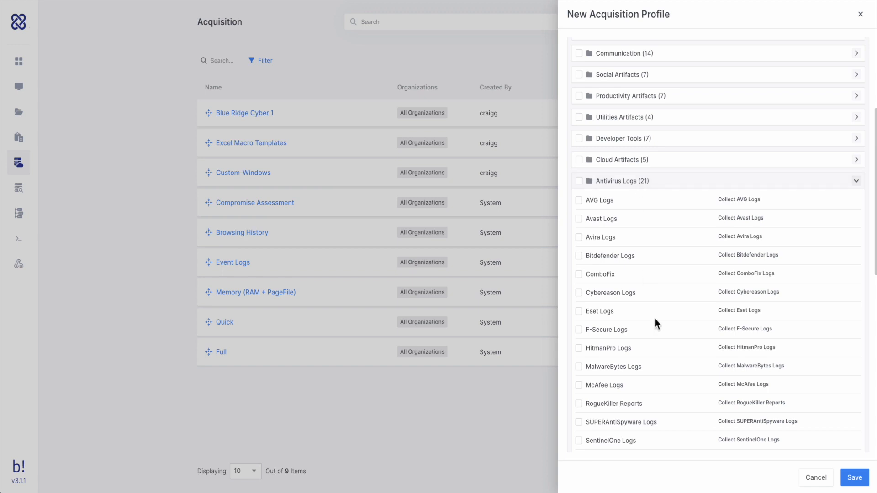
pyautogui.click(650, 185)
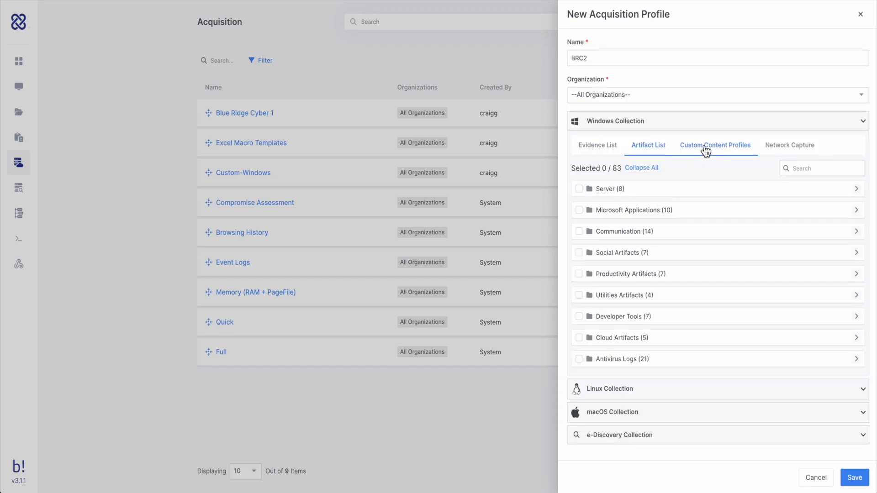
# Step: Add a custom content path to the Windows collection with the pattern Users\*\Documents\* and check its collection scope choices
pyautogui.click(706, 147)
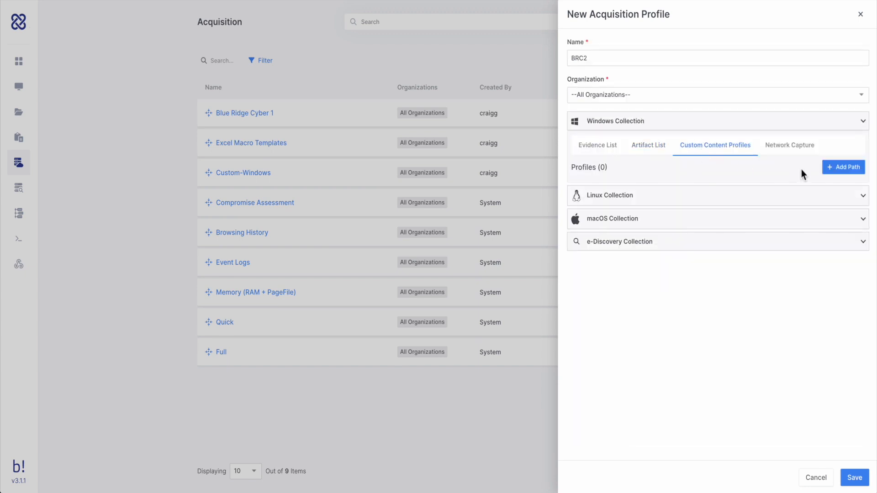
pyautogui.click(845, 168)
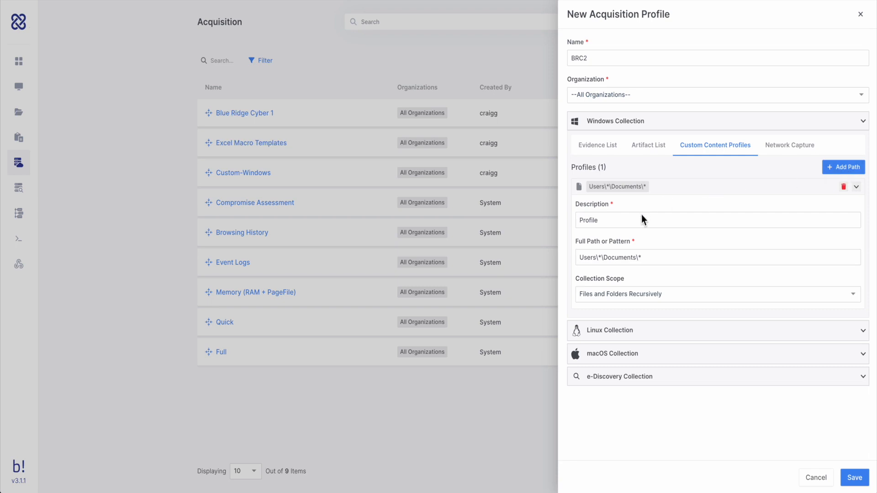
pyautogui.moveTo(652, 261); pyautogui.dragTo(579, 258)
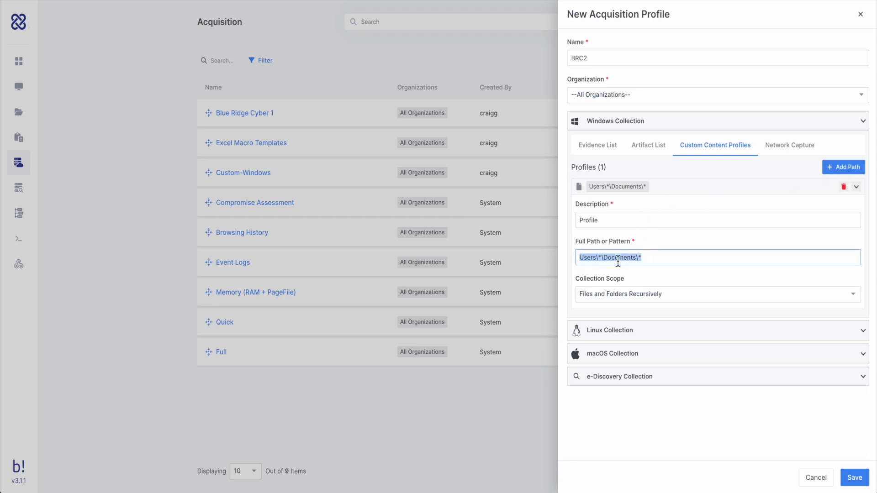
pyautogui.click(665, 259)
pyautogui.click(647, 295)
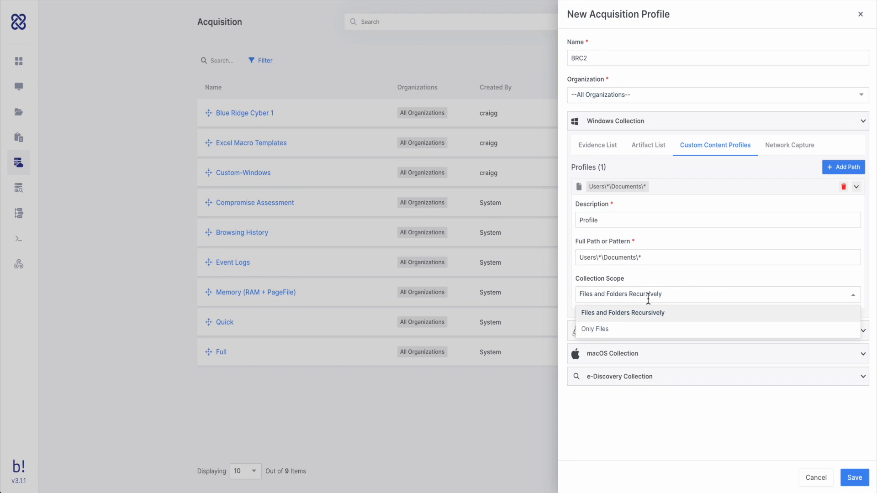
pyautogui.click(669, 278)
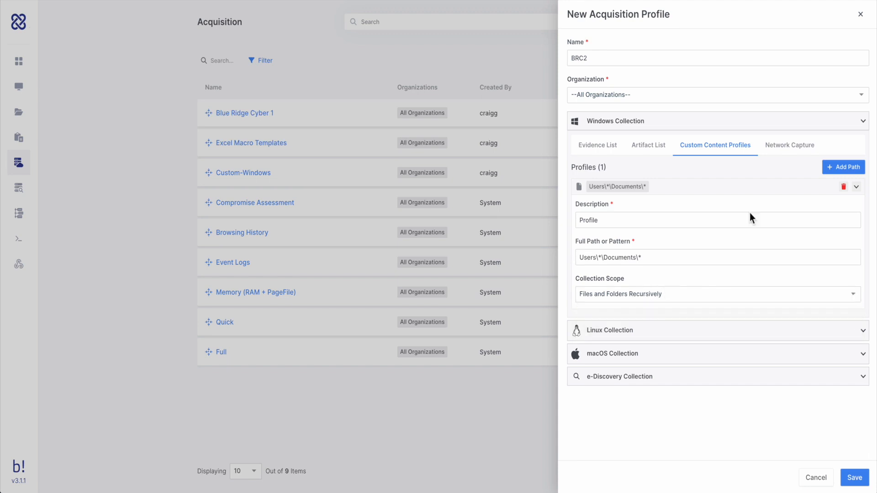
# Step: Enable Network Flow in the Windows network capture settings, checking the duration choices and trying the PCAP option
pyautogui.click(780, 146)
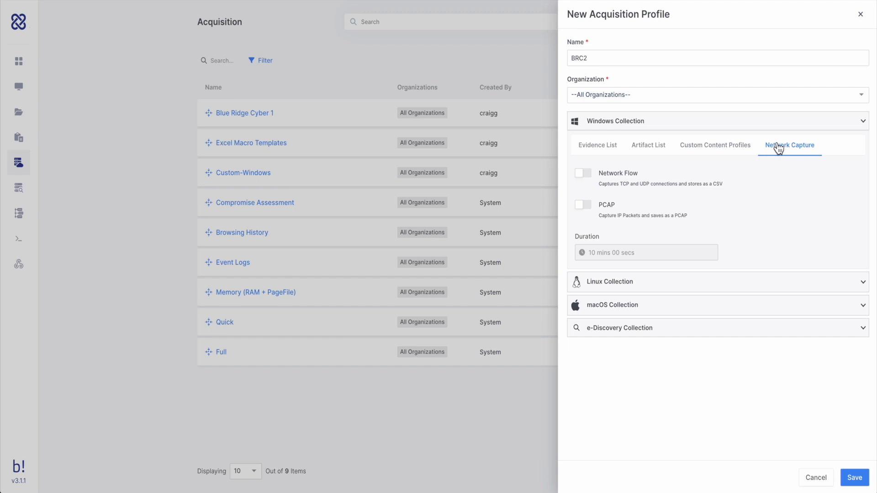
pyautogui.click(591, 181)
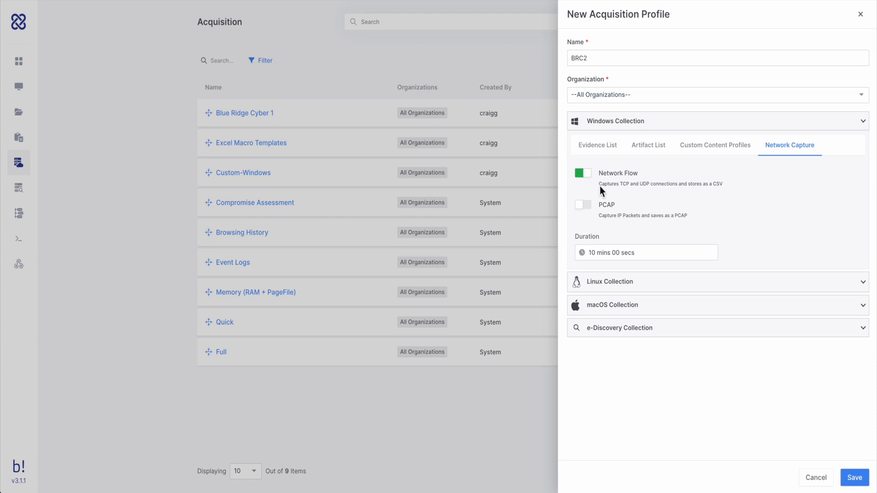
pyautogui.click(621, 256)
pyautogui.scroll(-8, 593, 302)
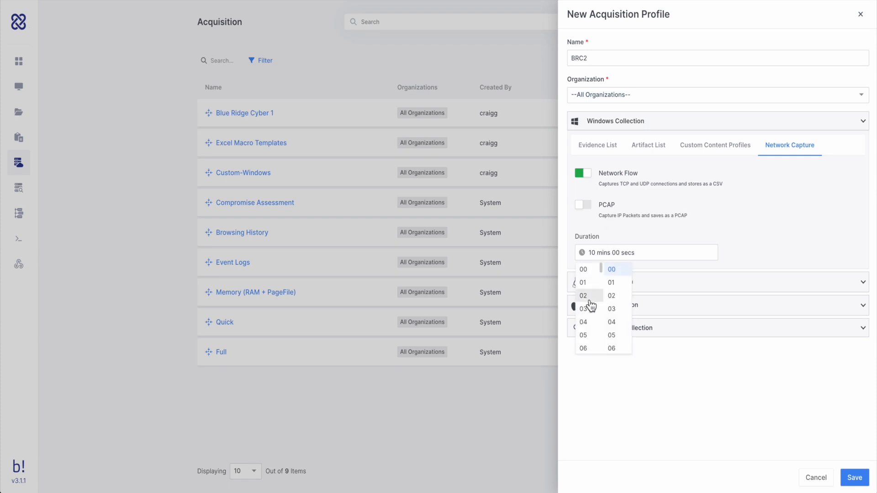
pyautogui.scroll(-8, 593, 304)
pyautogui.click(593, 210)
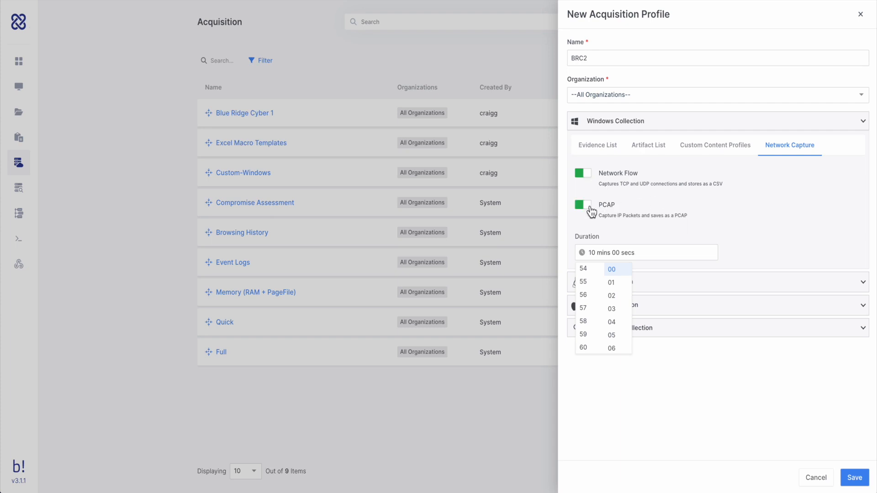
pyautogui.click(594, 208)
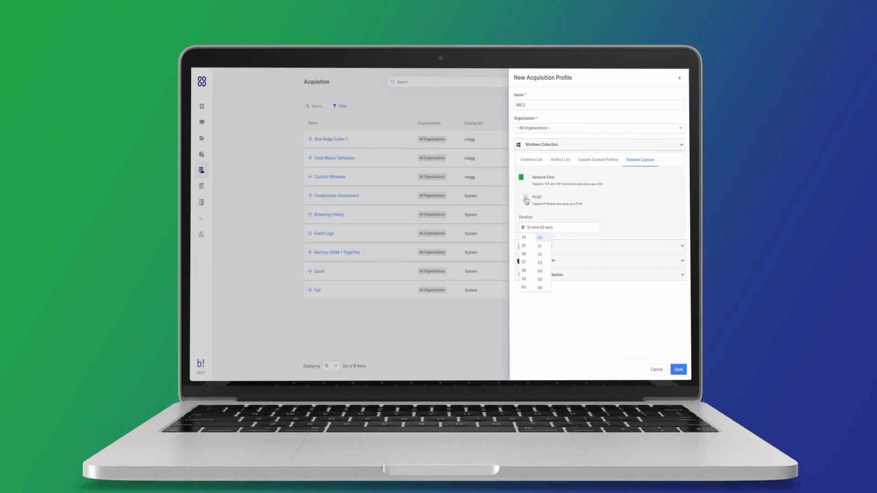